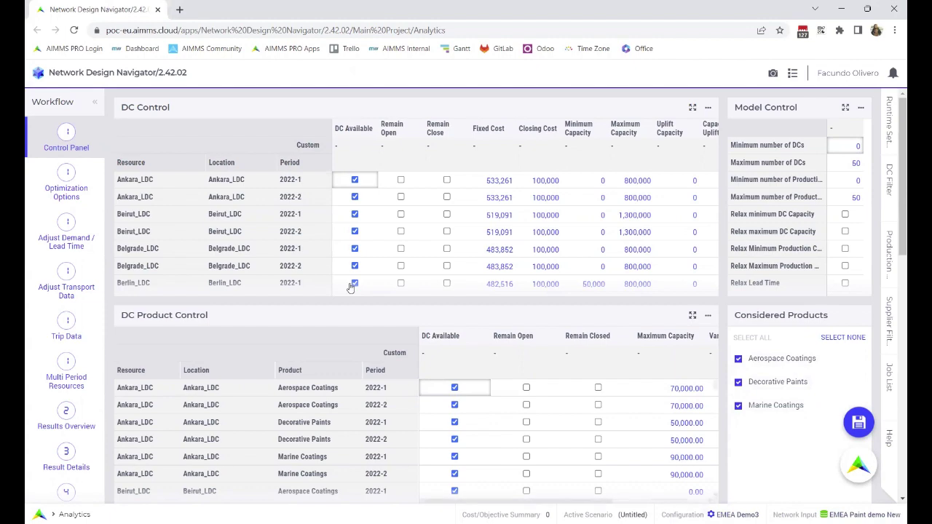
- In the optimization options, exclude Carbon Emissions, Inventory Holding and Taxes from the objective, leaving only Total Cost, and run the optimization
left_click(68, 182)
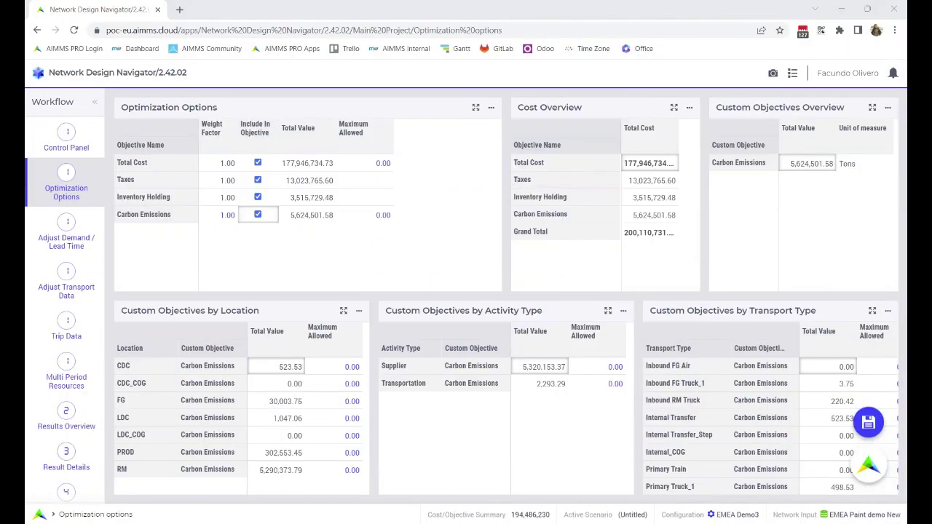
left_click(258, 214)
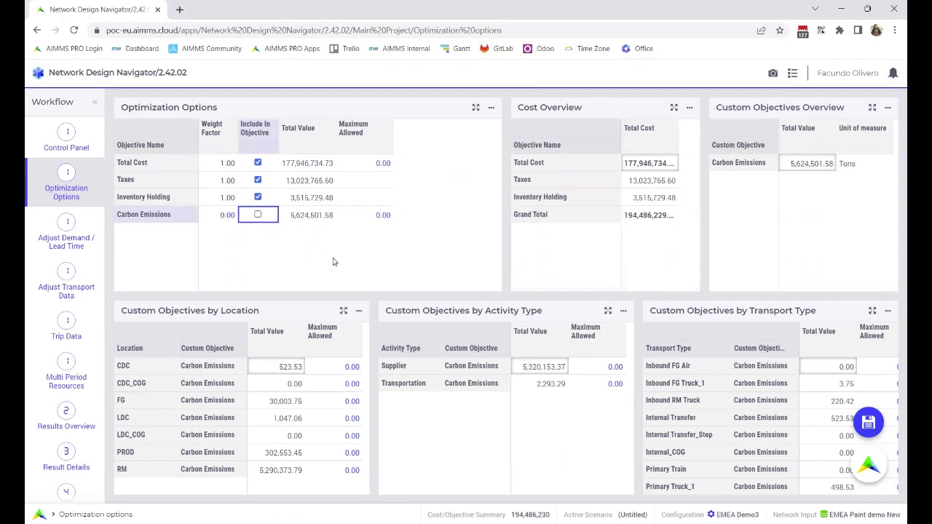
left_click(258, 198)
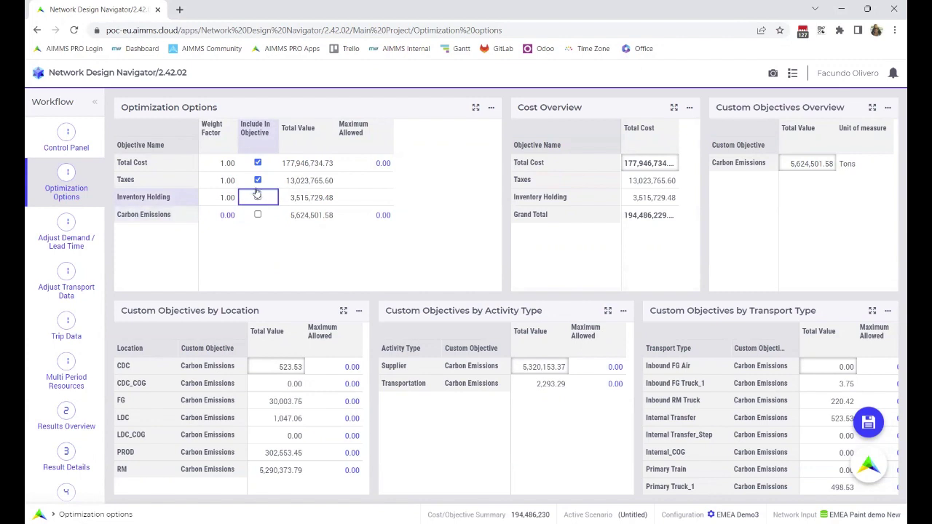
left_click(257, 180)
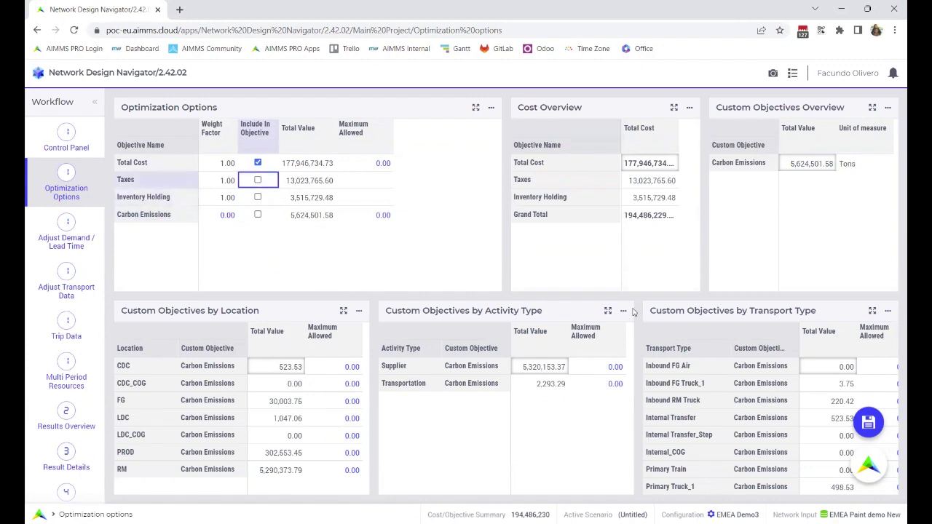
left_click(870, 466)
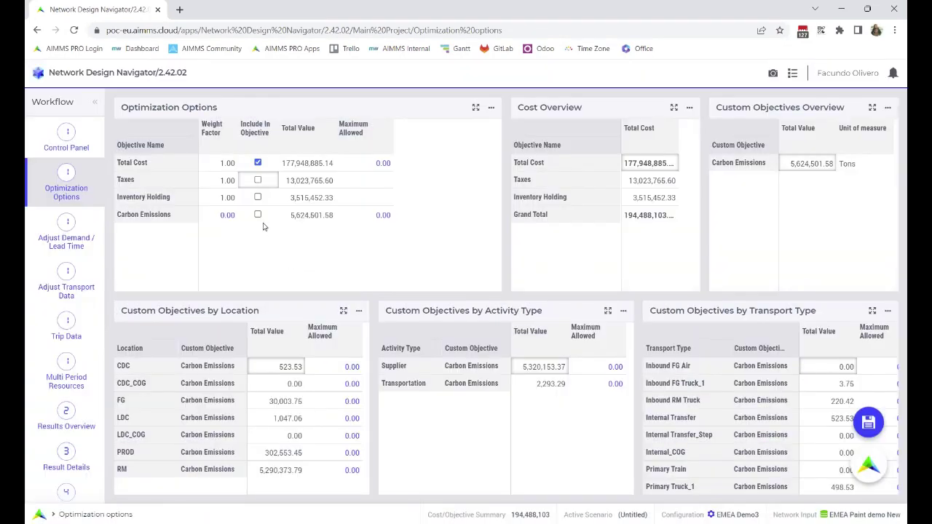
- Include Carbon Emissions in the objective and set its maximum allowed by percentage to -10%
left_click(258, 216)
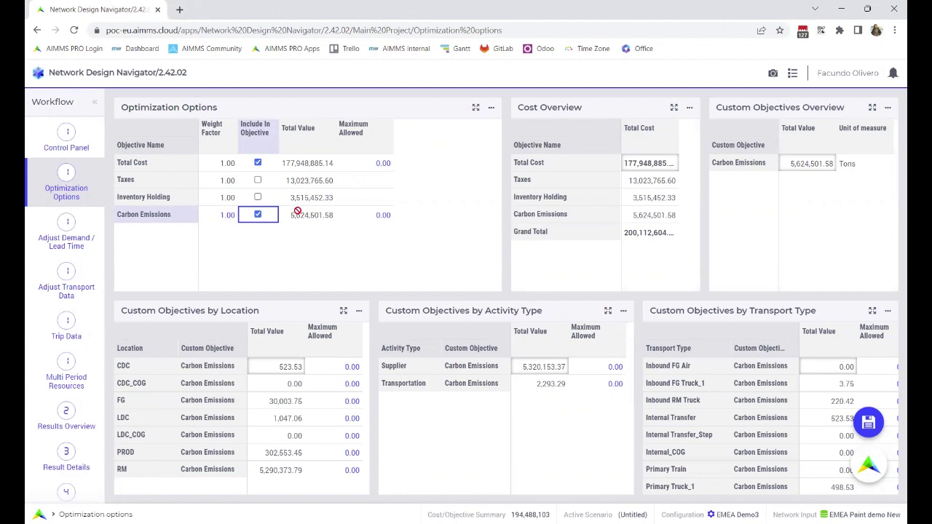
left_click(380, 215)
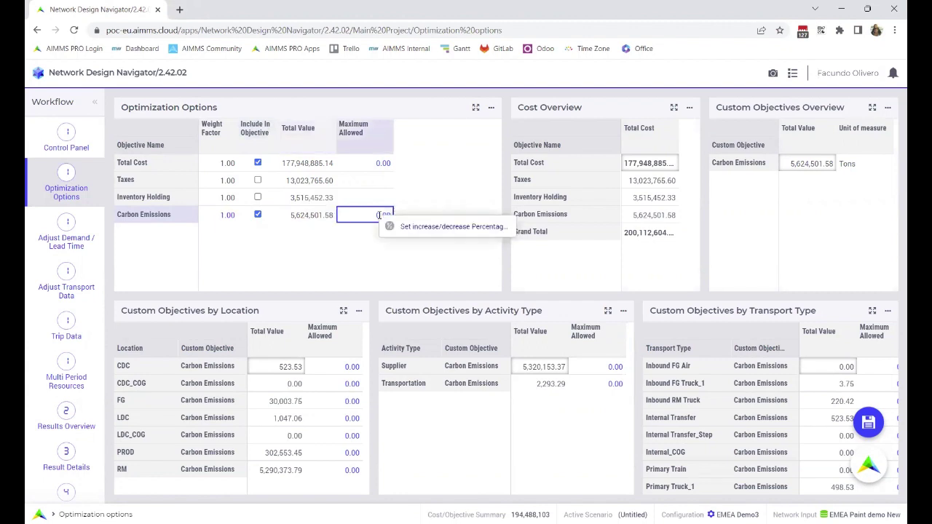
left_click(454, 234)
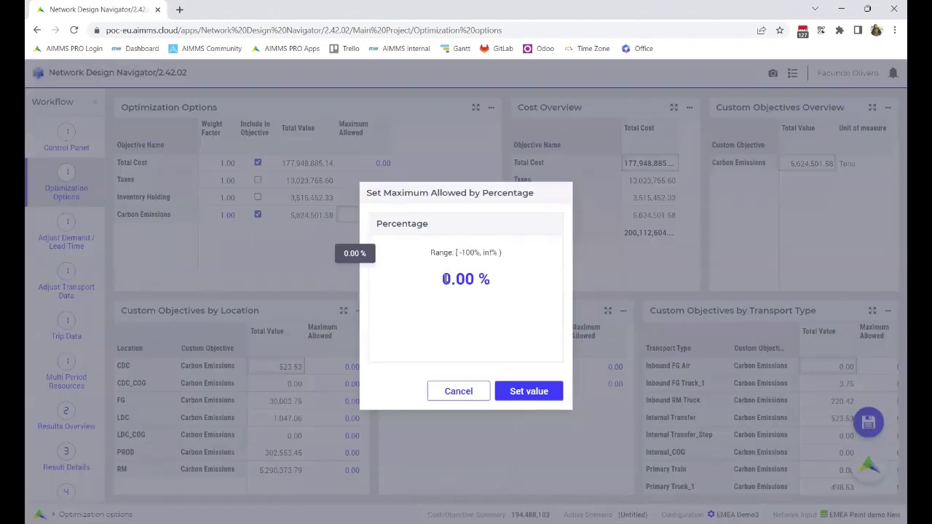
left_click(446, 279)
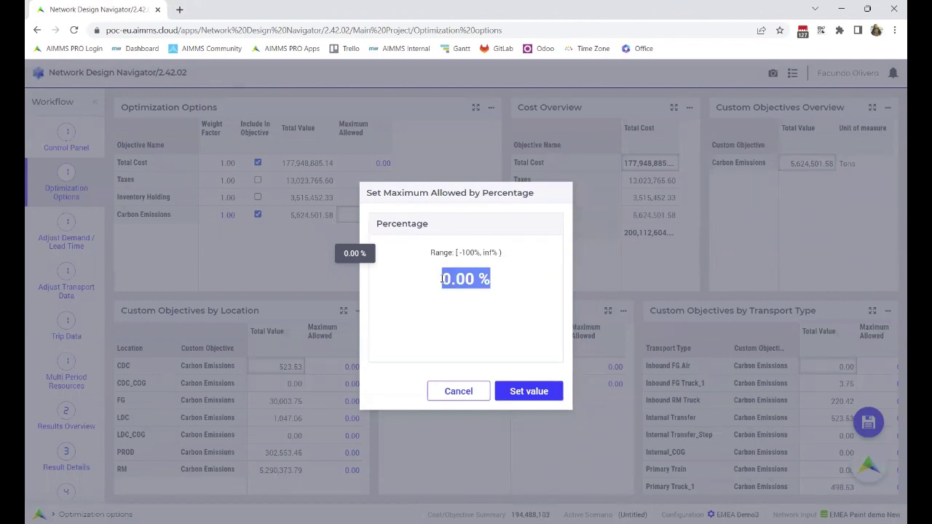
type("-10")
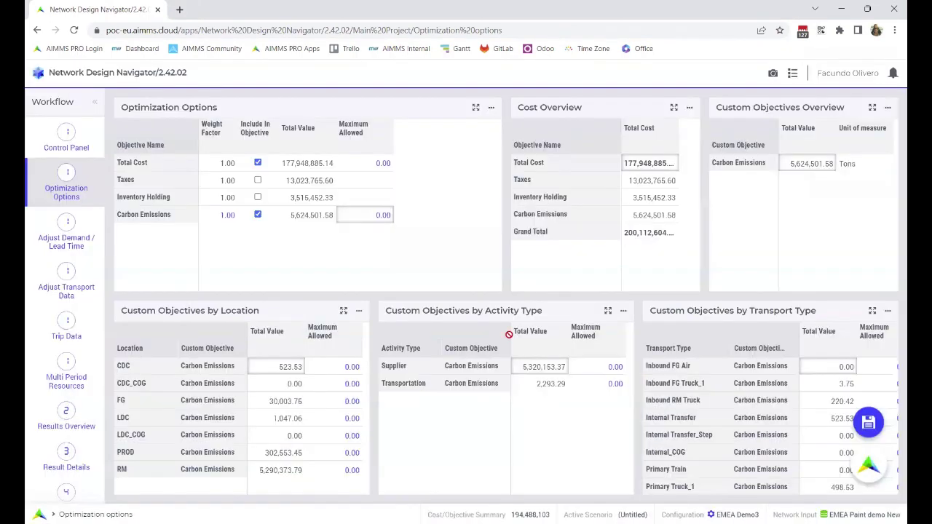
left_click(529, 391)
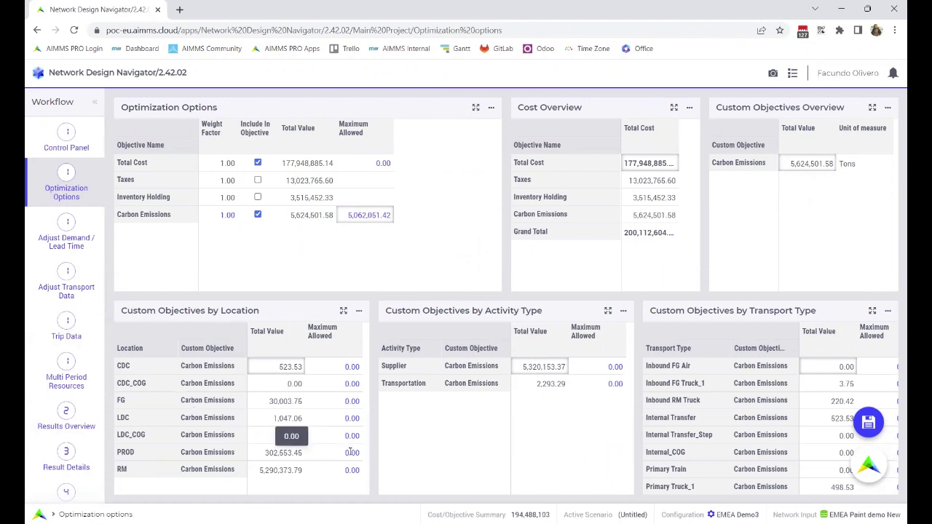
- Set the maximum allowed carbon emissions for the PROD location to 285,000
left_click(350, 452)
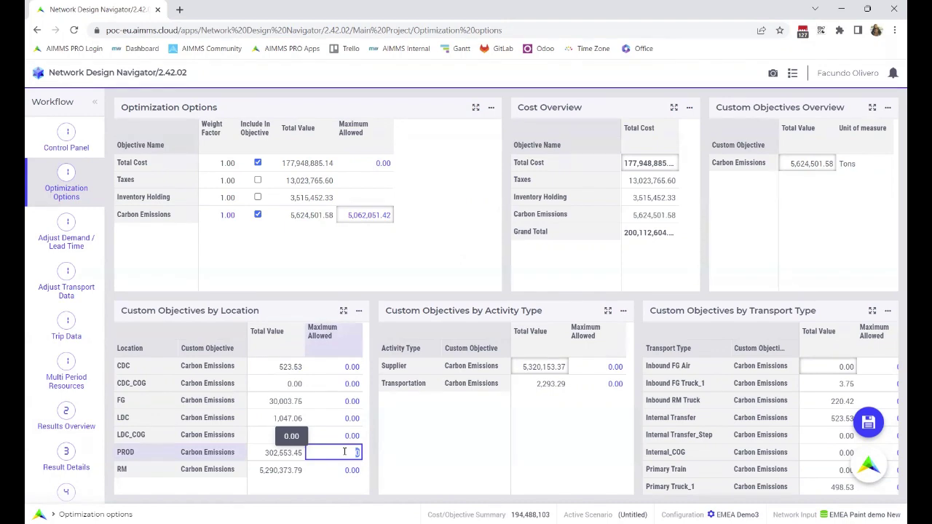
type("250000")
key("Return")
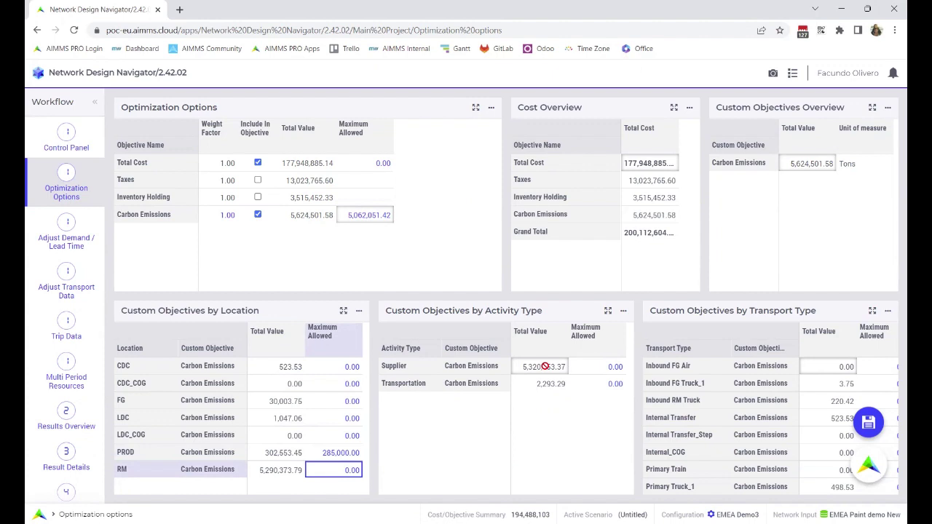
- Set the maximum allowed carbon emissions for the Supplier activity type to 5,000,000
left_click(613, 366)
left_click(612, 366)
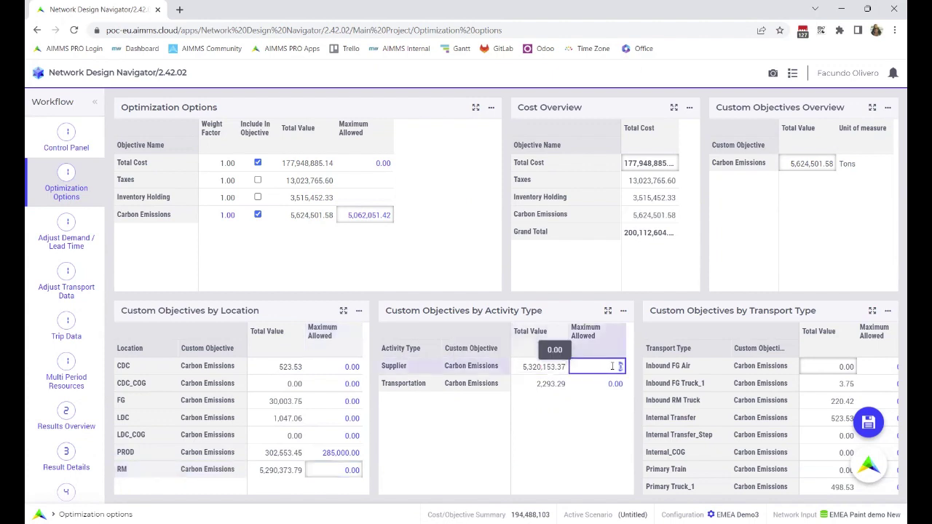
type("5000000")
key("Return")
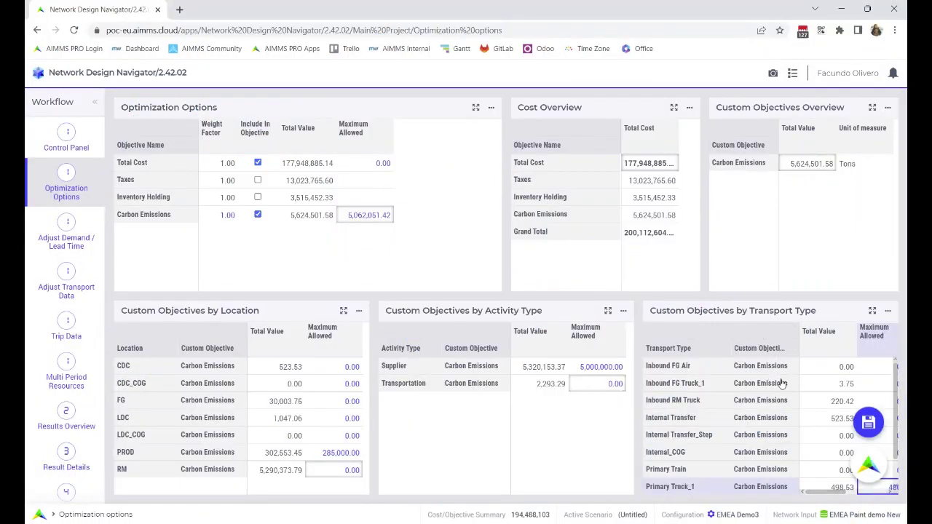
- In the enlarged transport type table, set the maximum allowed carbon emissions for Primary Truck_1 to 473, and restore the table's size
left_click(868, 313)
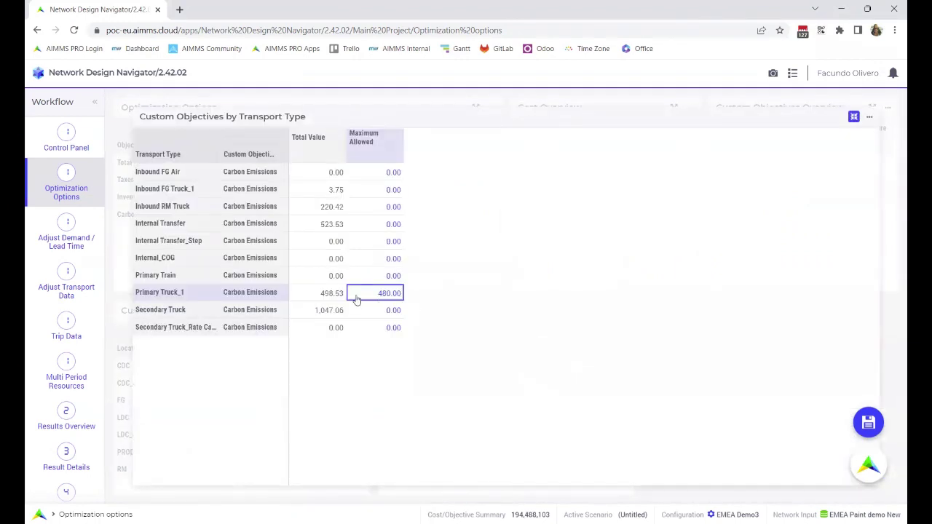
double_click(380, 291)
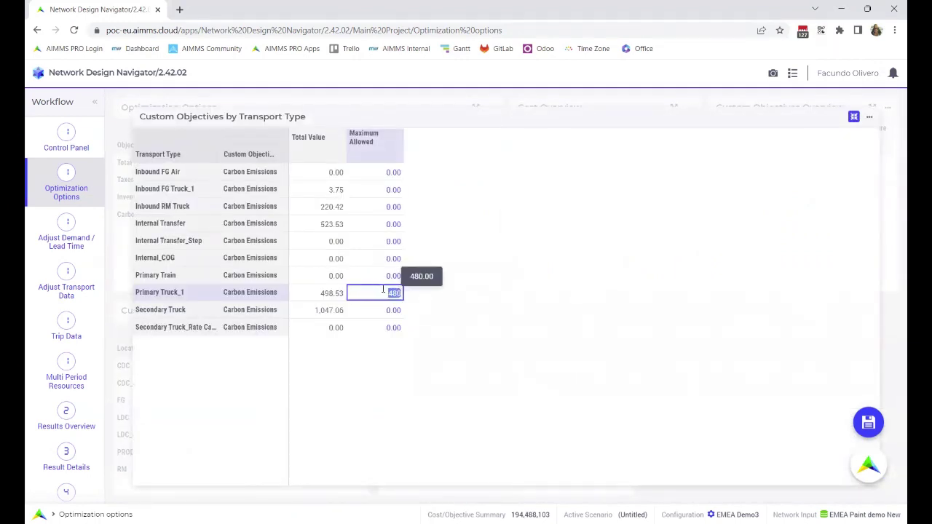
type("473")
key("Return")
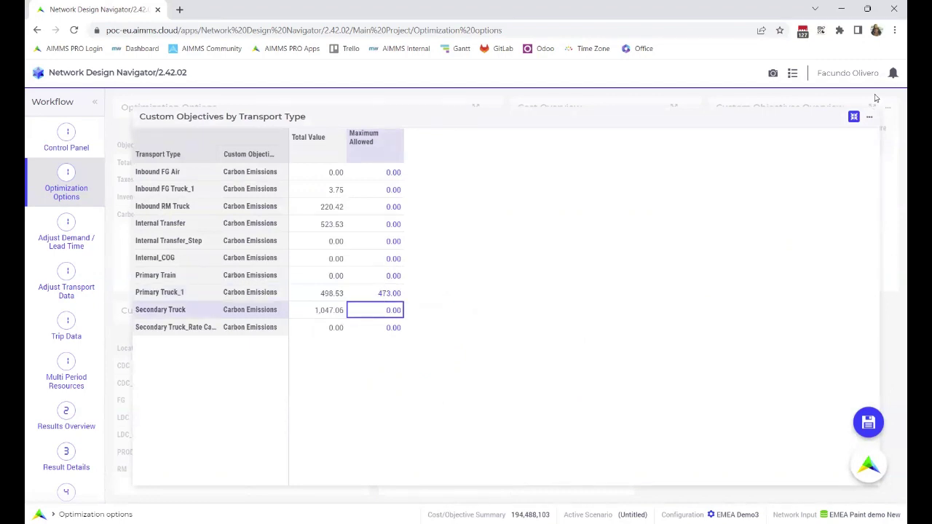
left_click(854, 117)
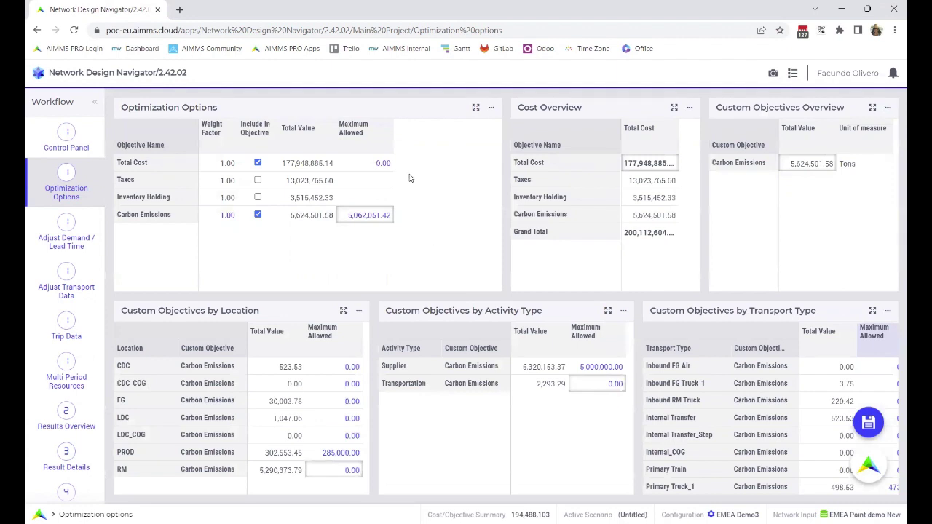
- Set the maximum allowed Total Cost to 180,948,885 and rerun the optimization
left_click(368, 163)
type("18")
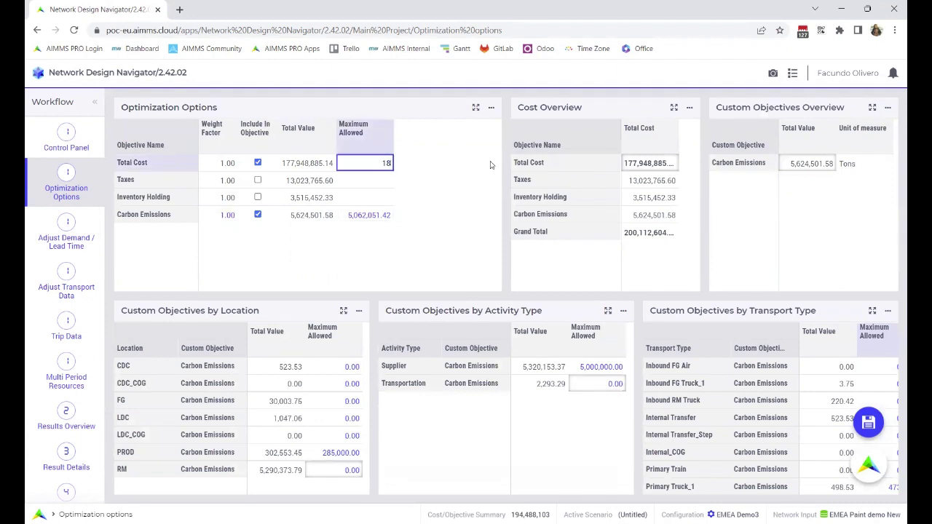
type("0948885")
key("Return")
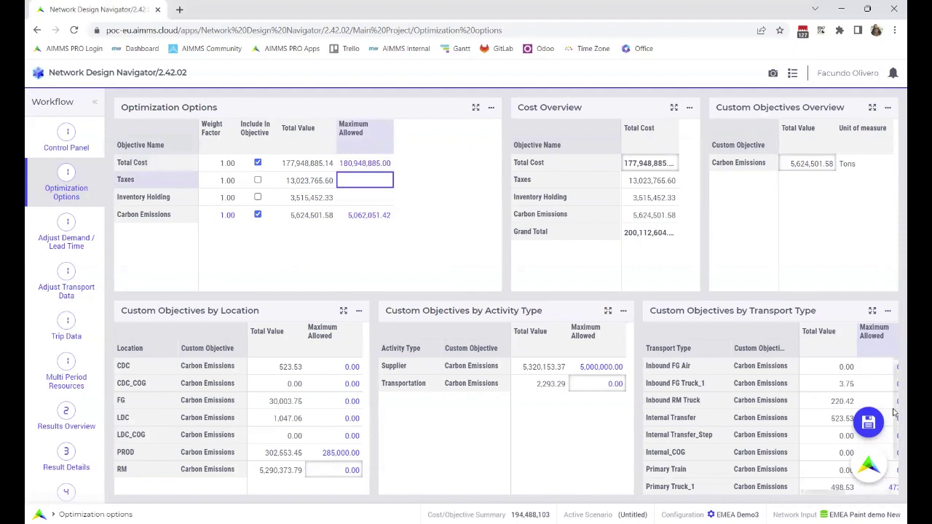
left_click(876, 467)
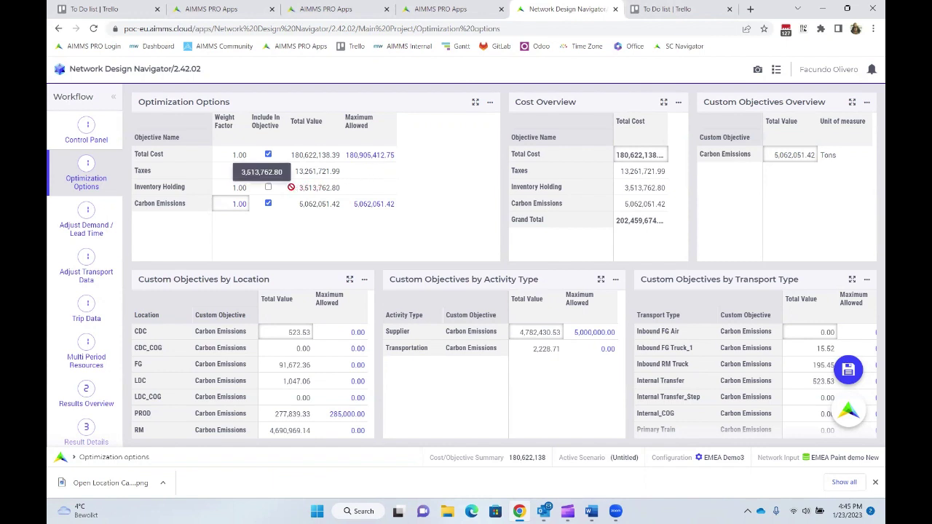
- Set the Carbon Emissions weight factor to 1000 and rerun the optimization
left_click(237, 204)
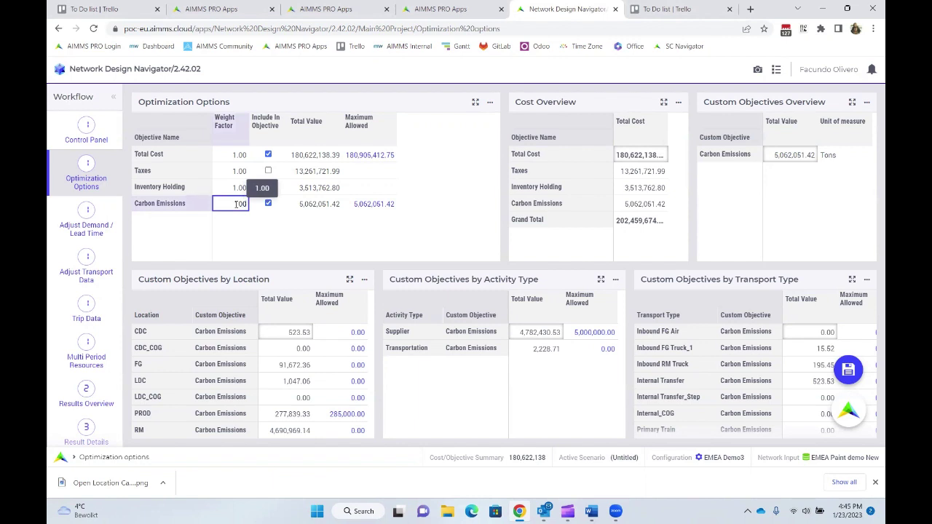
type("1000")
key("Return")
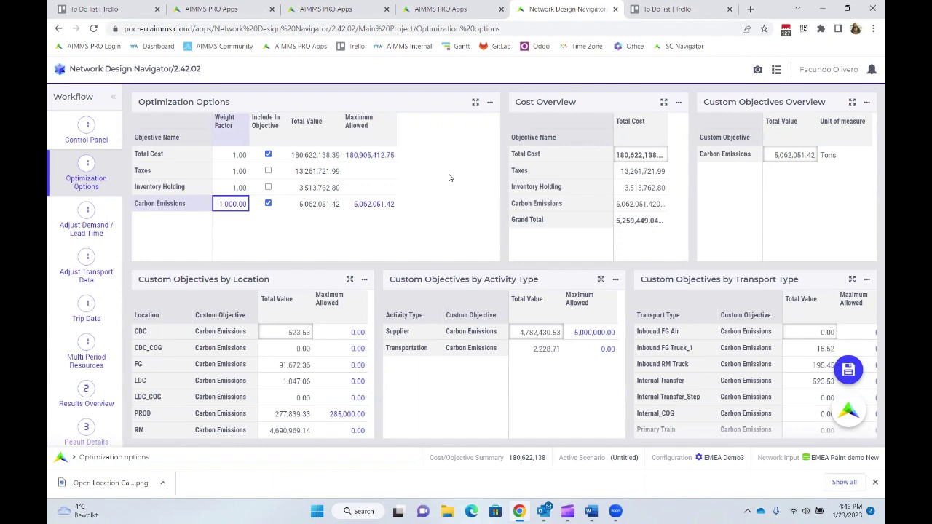
left_click(851, 409)
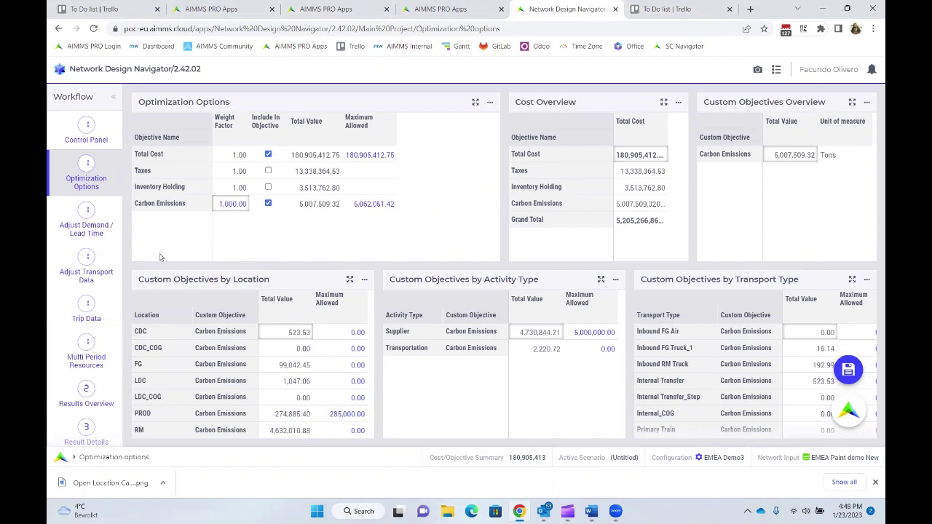
- Enlarge the Primary Transportation table in the Transportation Report and examine its carbon emissions columns in cost and natural units
scroll(81, 276, "down", 1)
left_click(66, 396)
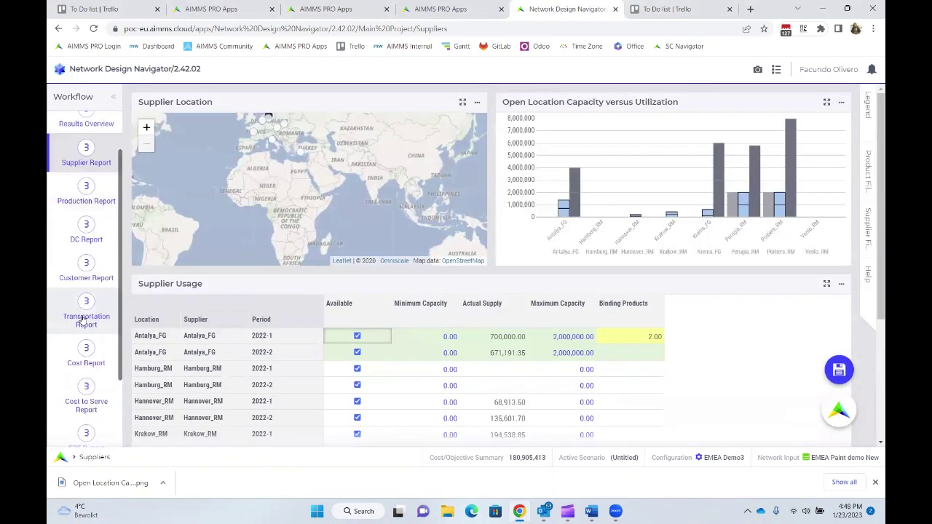
left_click(85, 318)
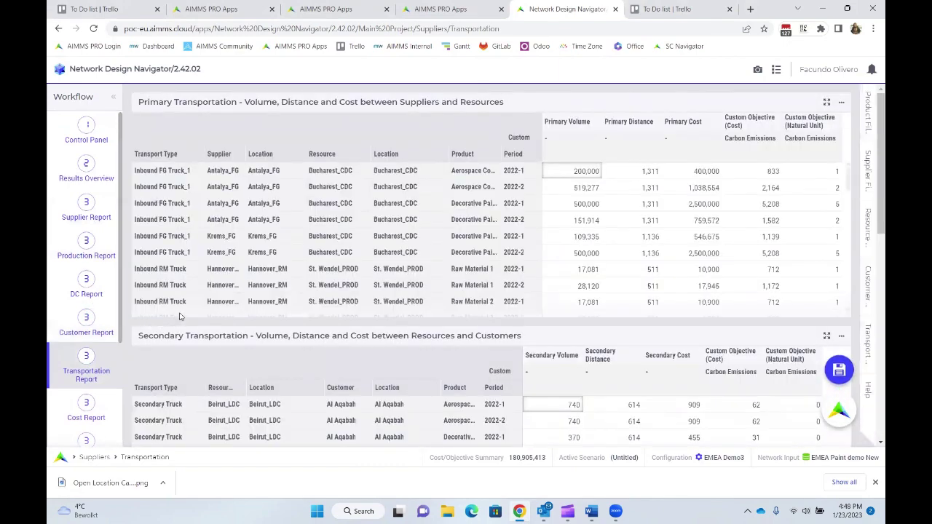
left_click(827, 102)
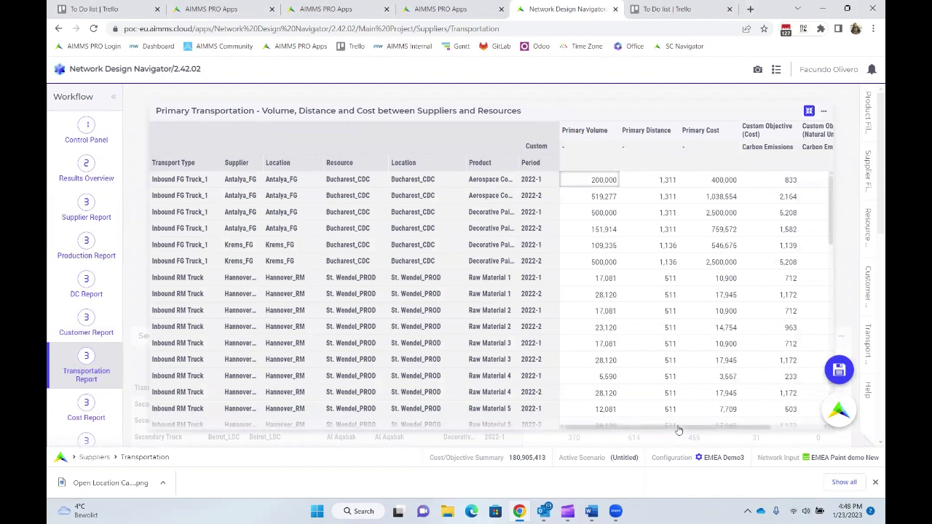
left_click_drag(692, 430, 738, 430)
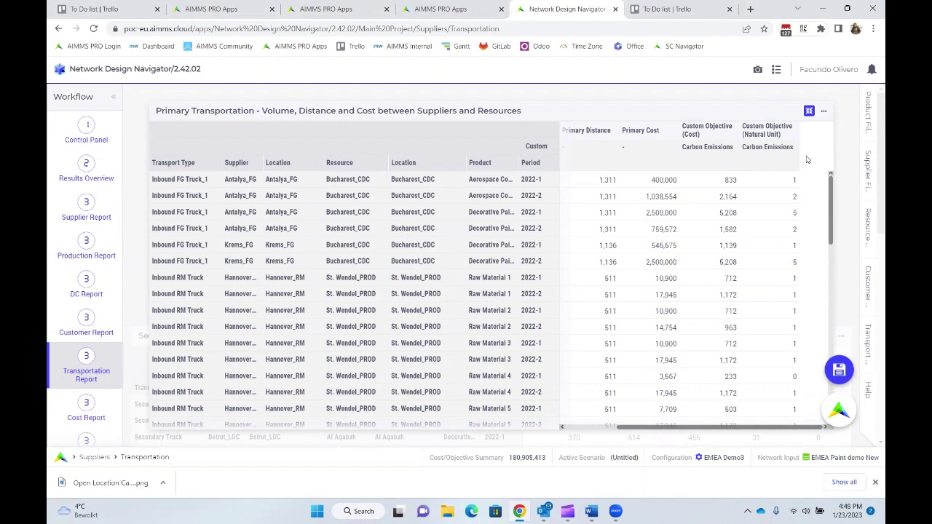
left_click_drag(778, 153, 783, 206)
left_click_drag(750, 166, 714, 163)
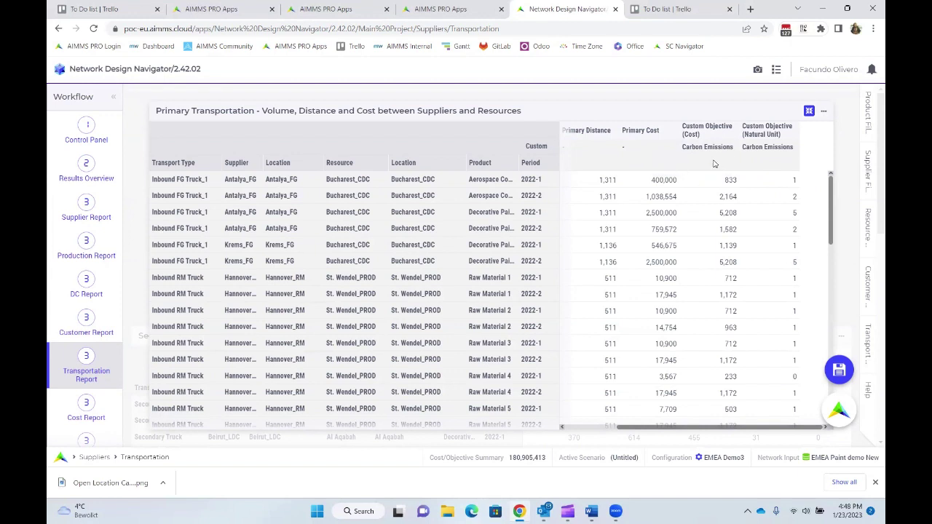